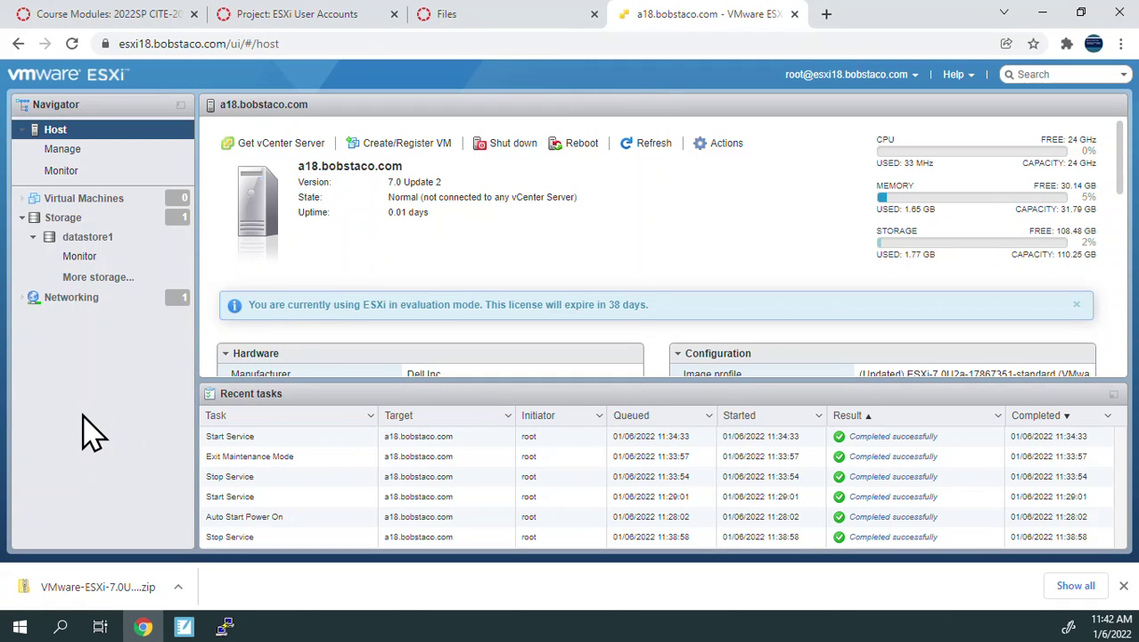
right_click(70, 155)
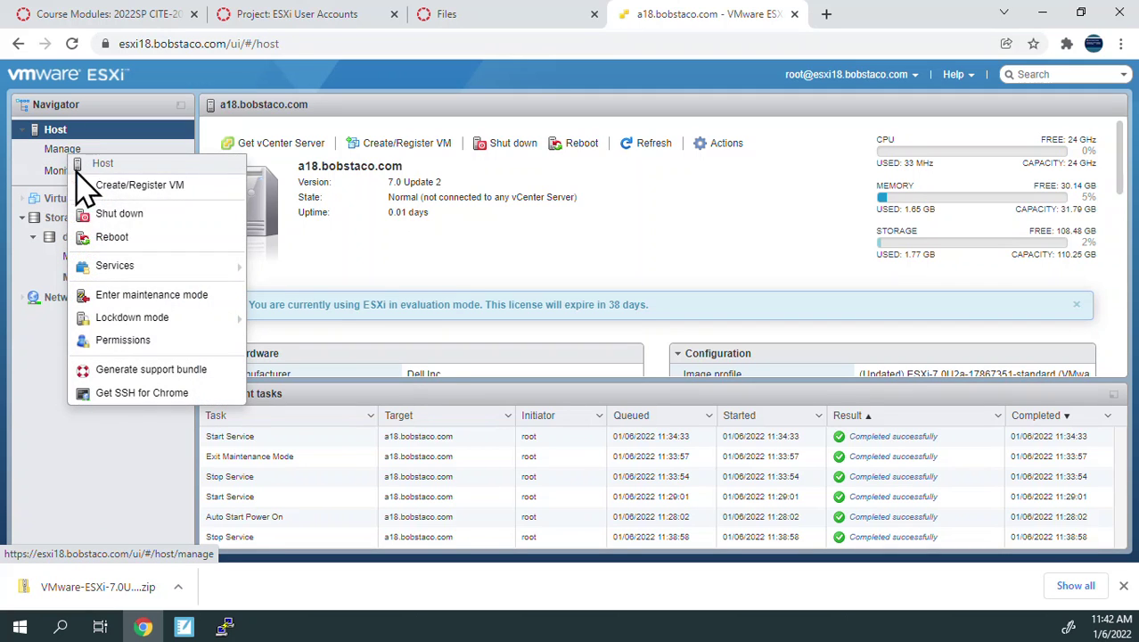
mouse_move(142, 267)
left_click(267, 265)
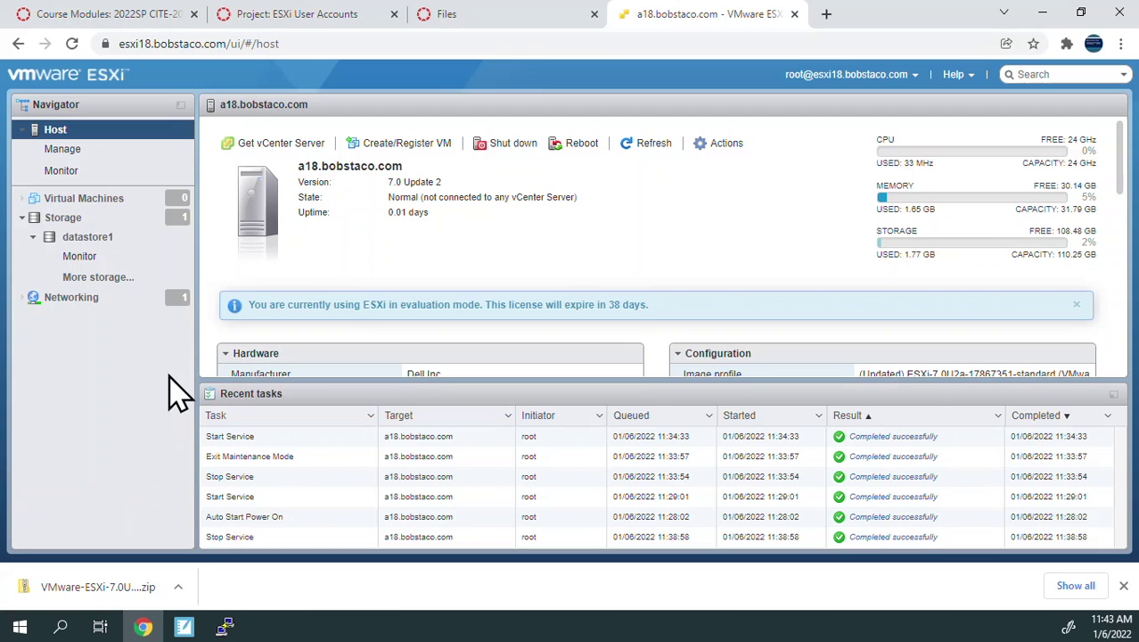
Start a new user in the host's security and user settings with user name bogusbob and description Admin
left_click(61, 150)
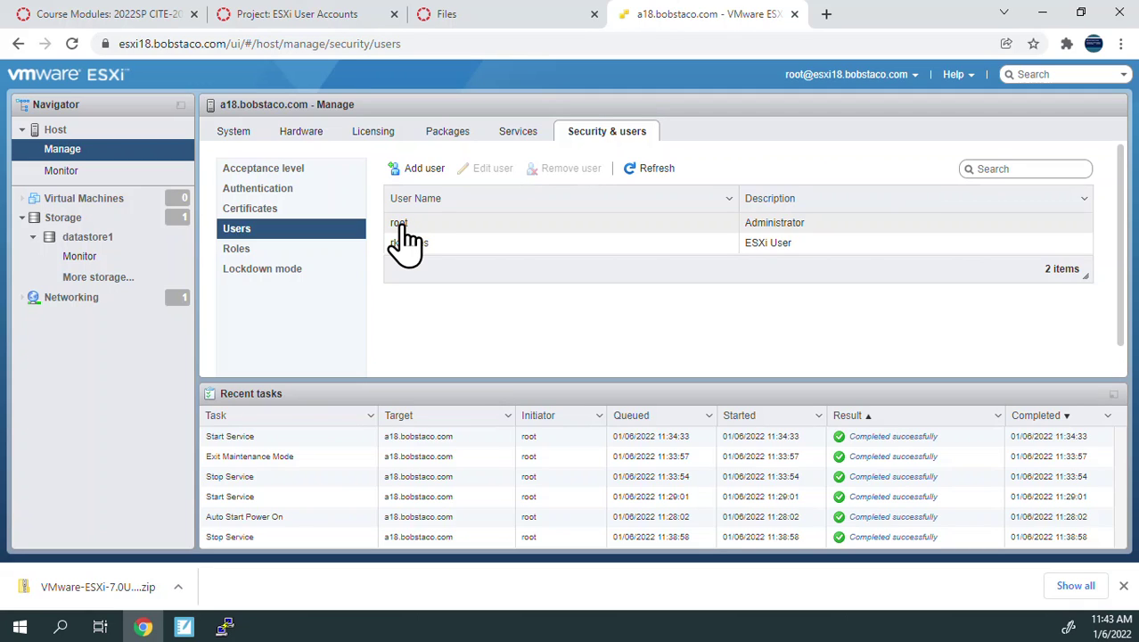
left_click(426, 178)
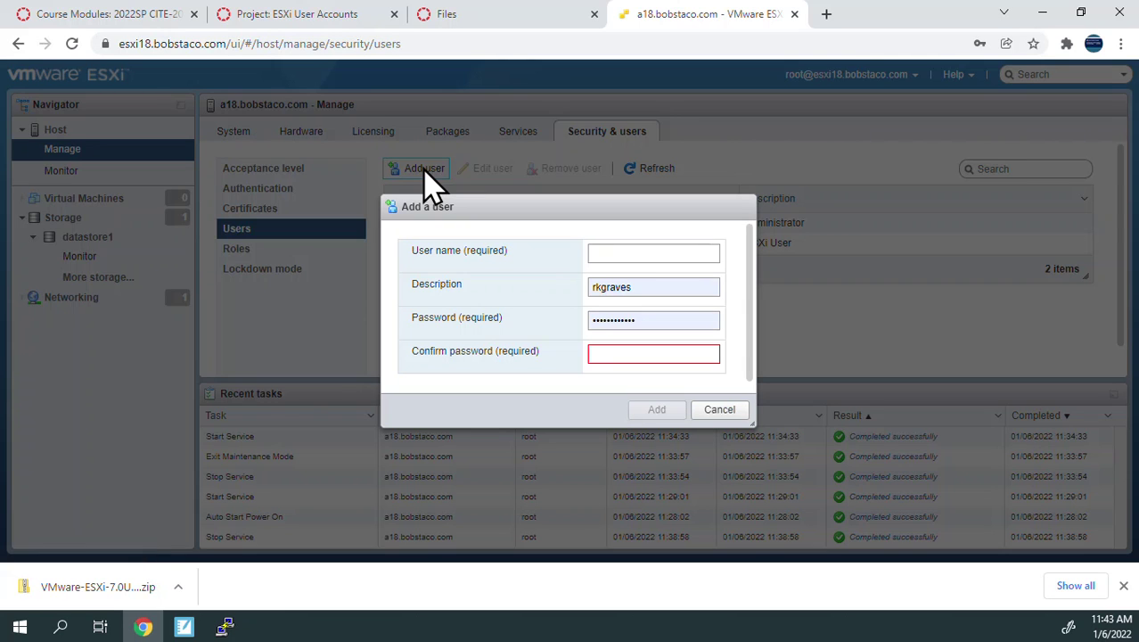
left_click(635, 250)
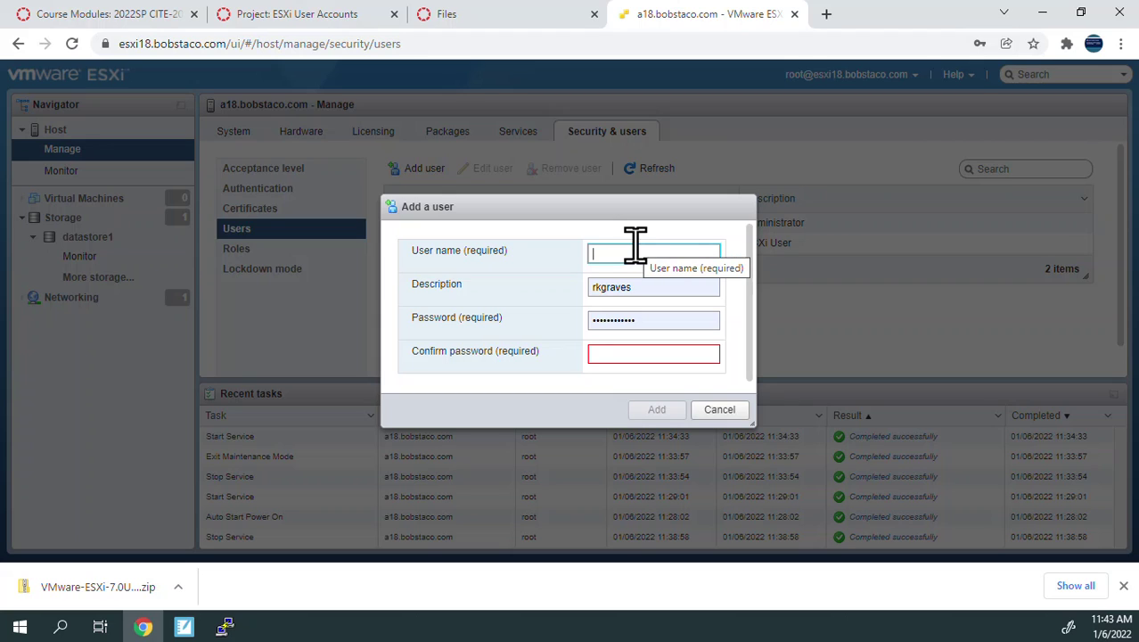
type("bogu")
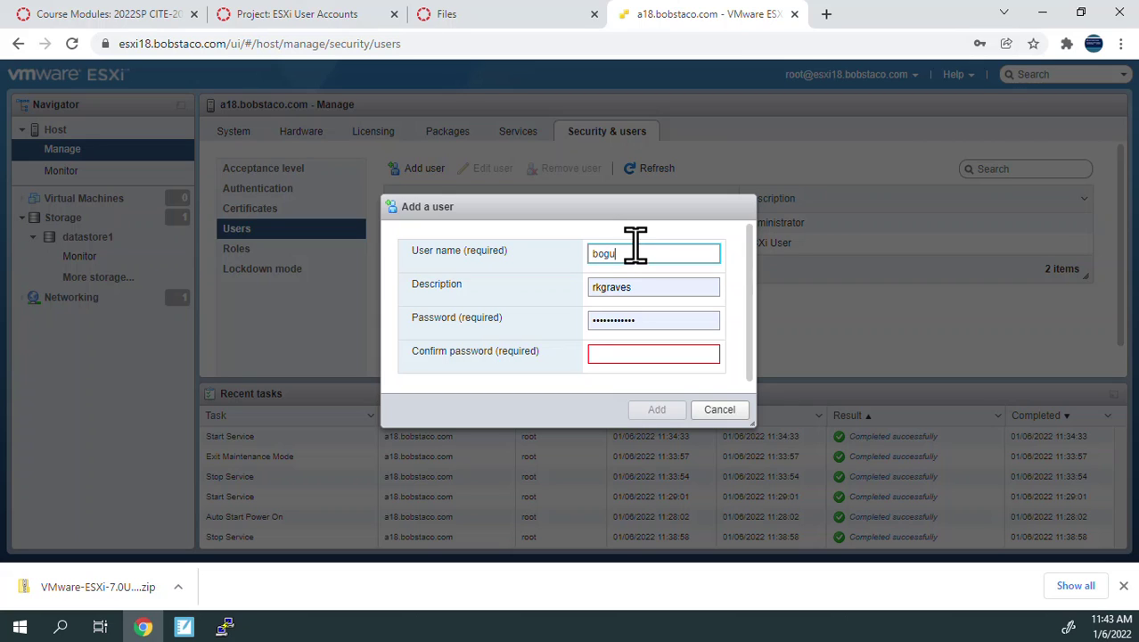
type("sbob")
double_click(649, 286)
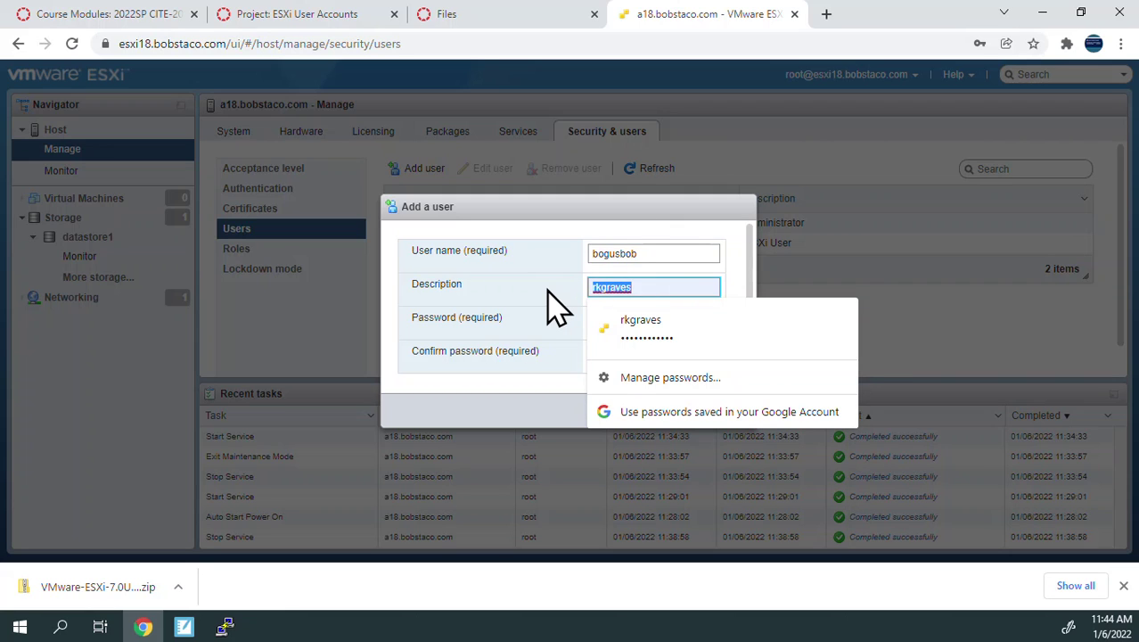
type("Am")
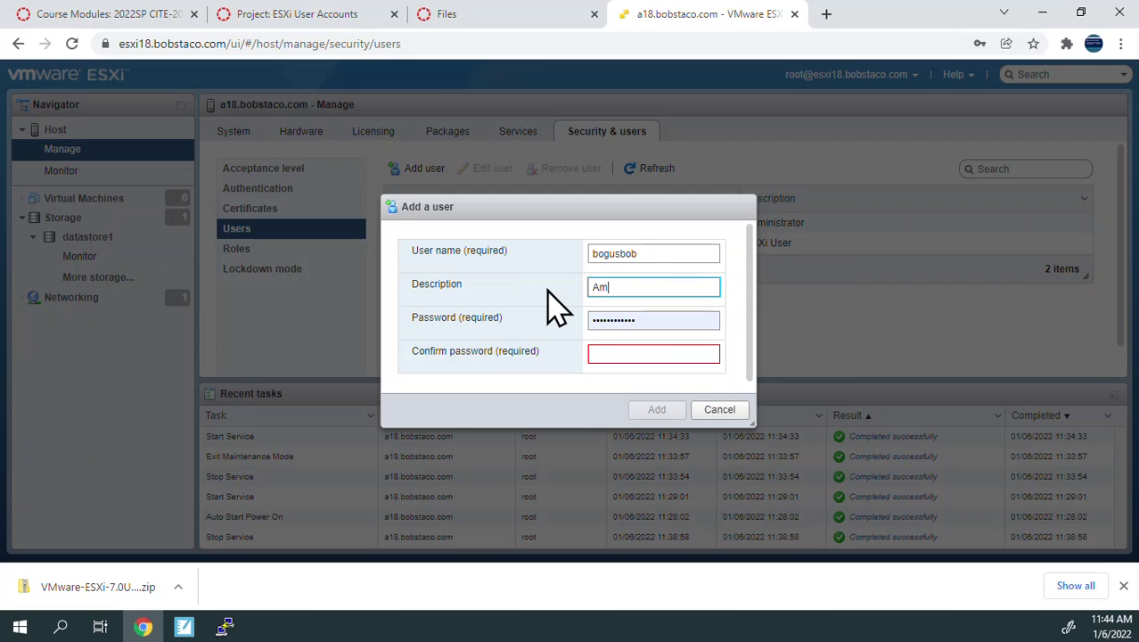
key("BackSpace")
type("dmin")
Enter and confirm the account password, add the user, and dismiss the browser's offer to save the password
double_click(643, 319)
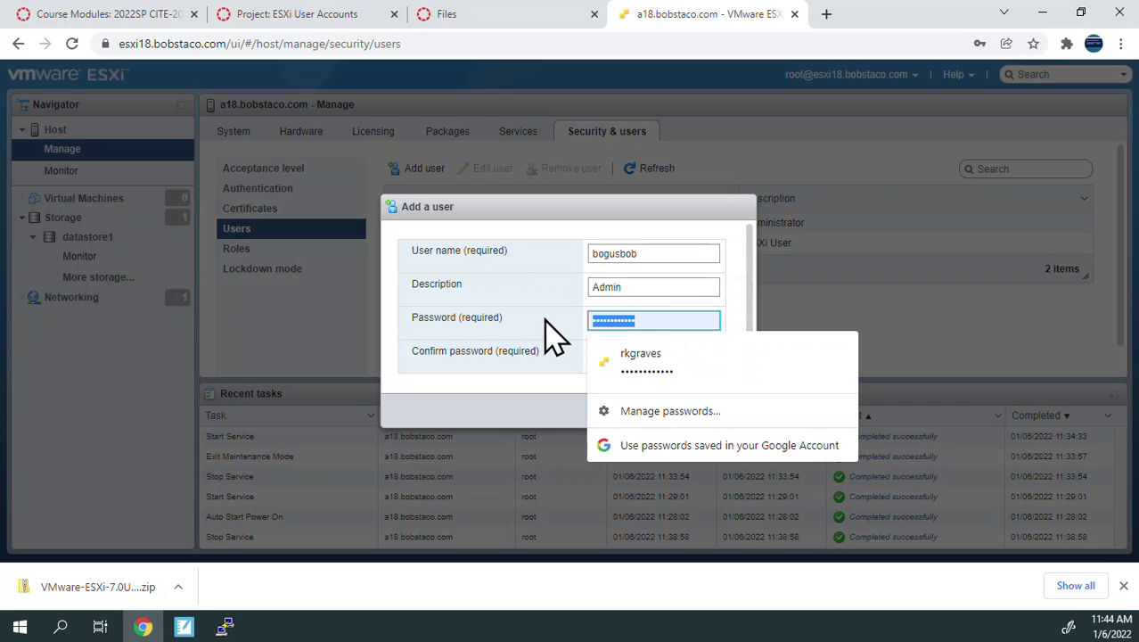
type("•••••••")
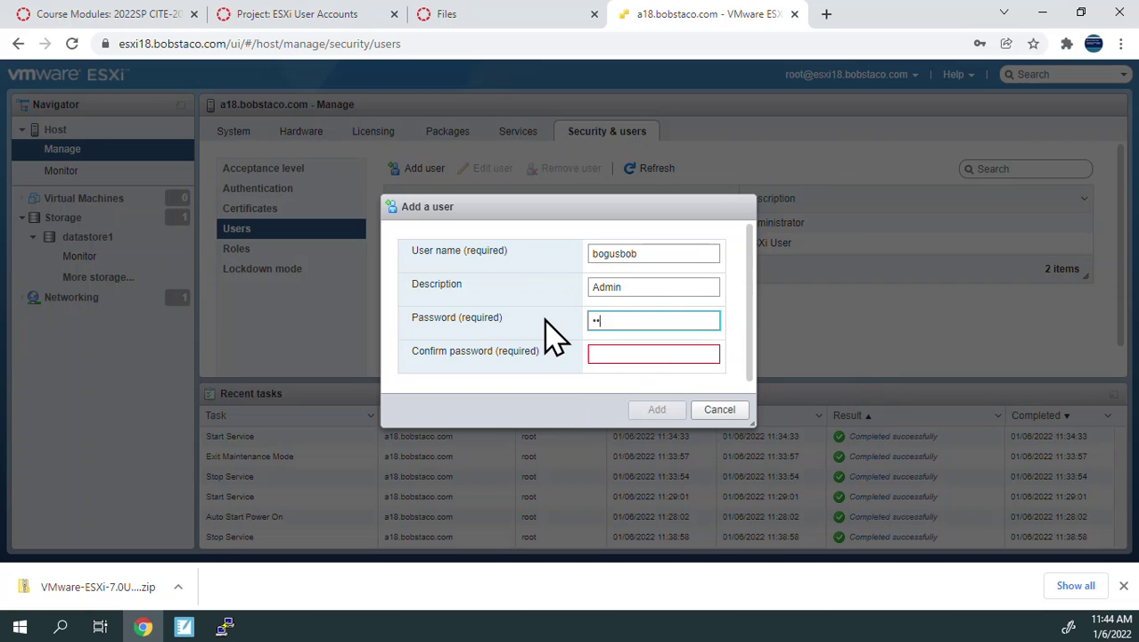
type("••••••")
left_click(614, 355)
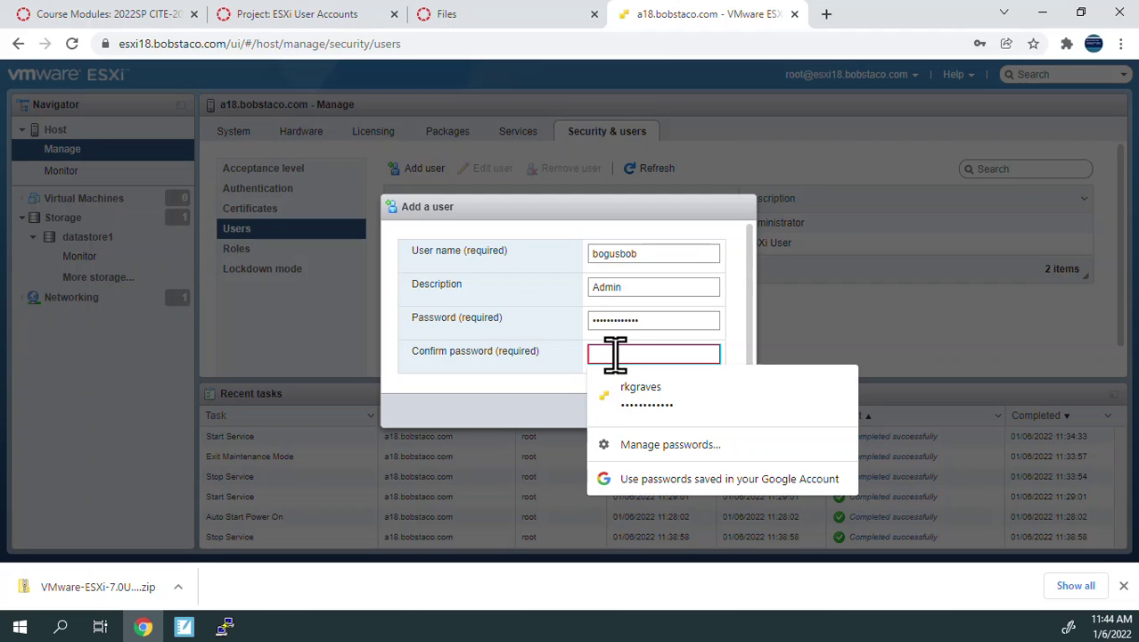
type("•••••••")
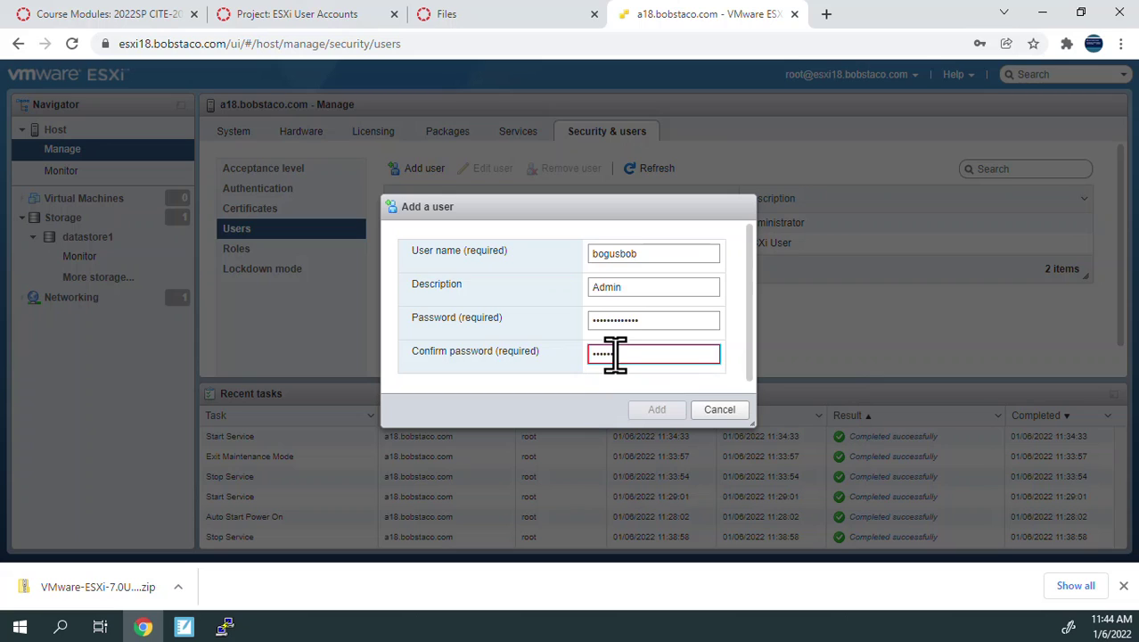
type("••••••")
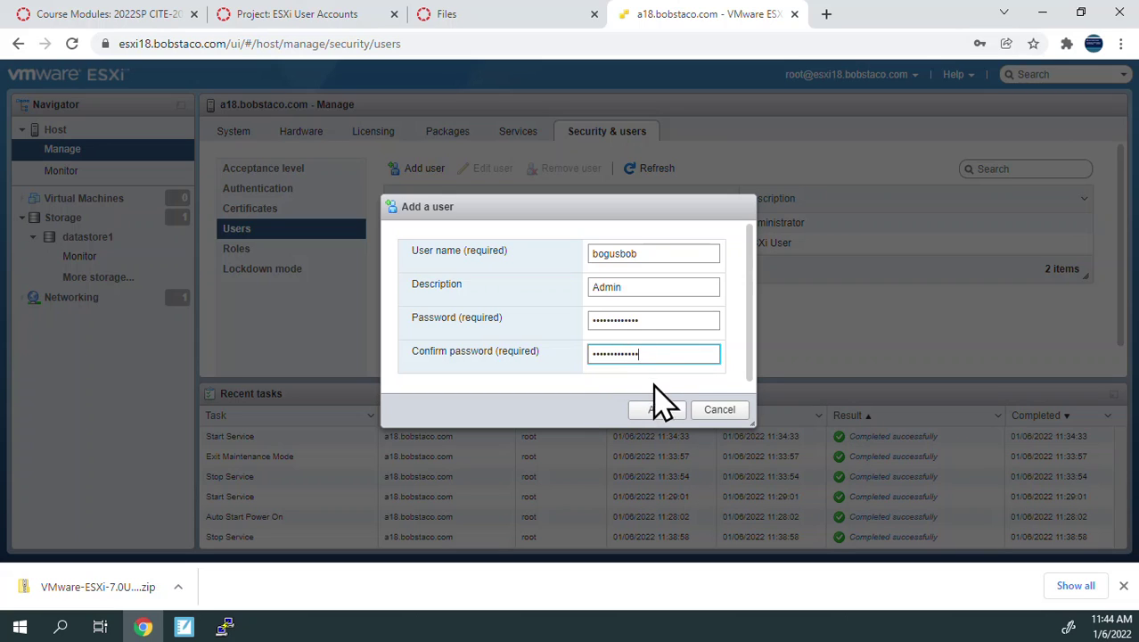
left_click(658, 412)
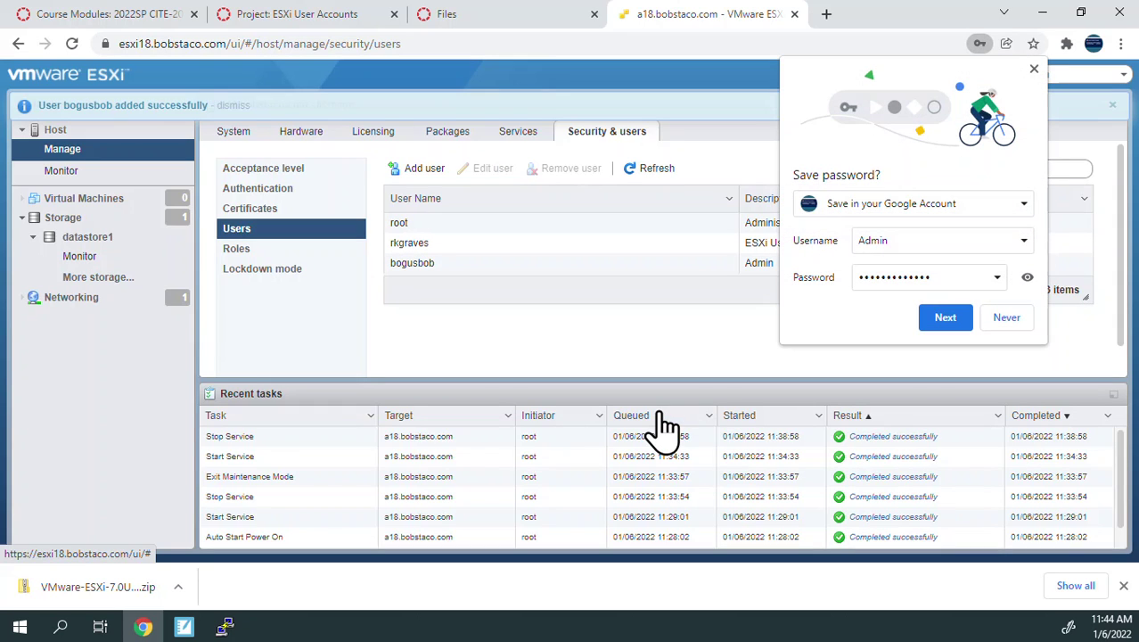
left_click(1034, 69)
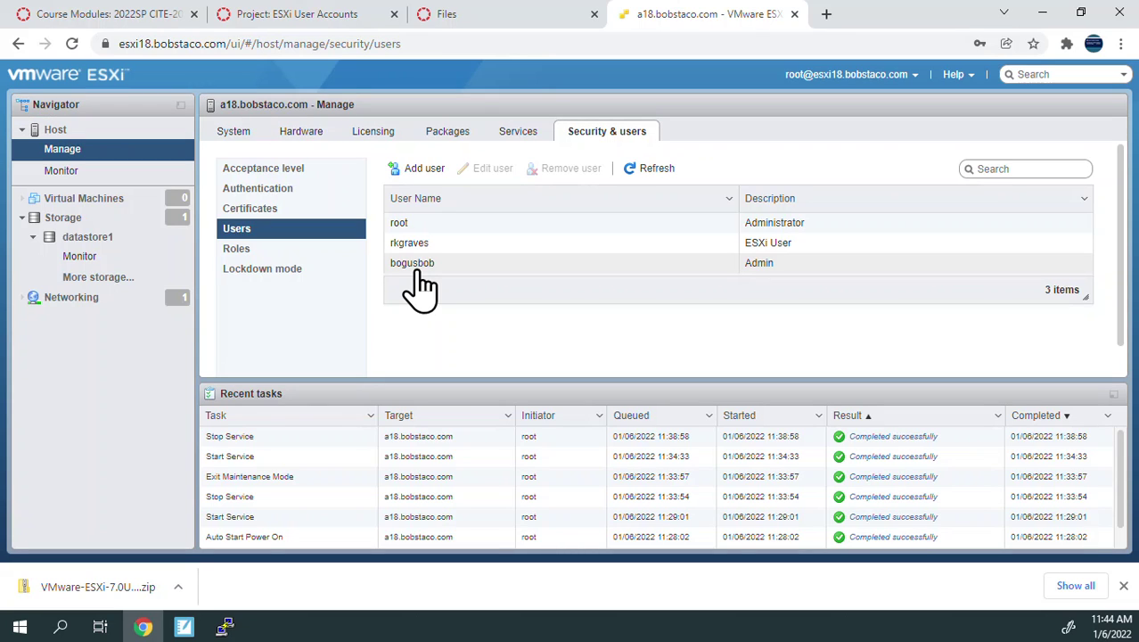
Return to the host overview and open the host's permissions management
left_click(66, 132)
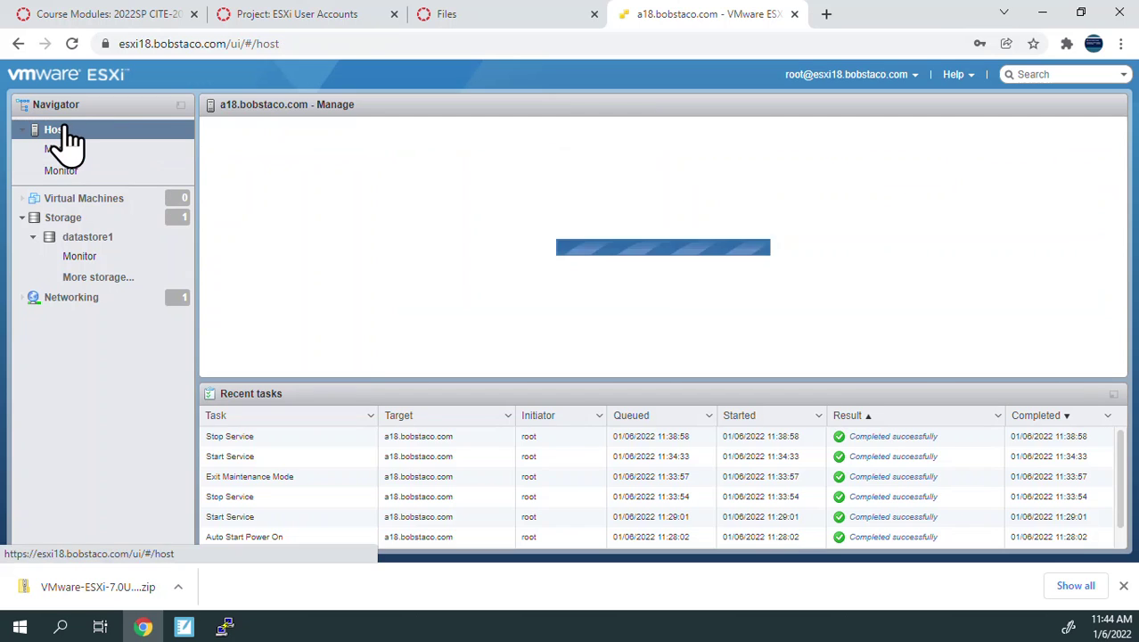
left_click(724, 143)
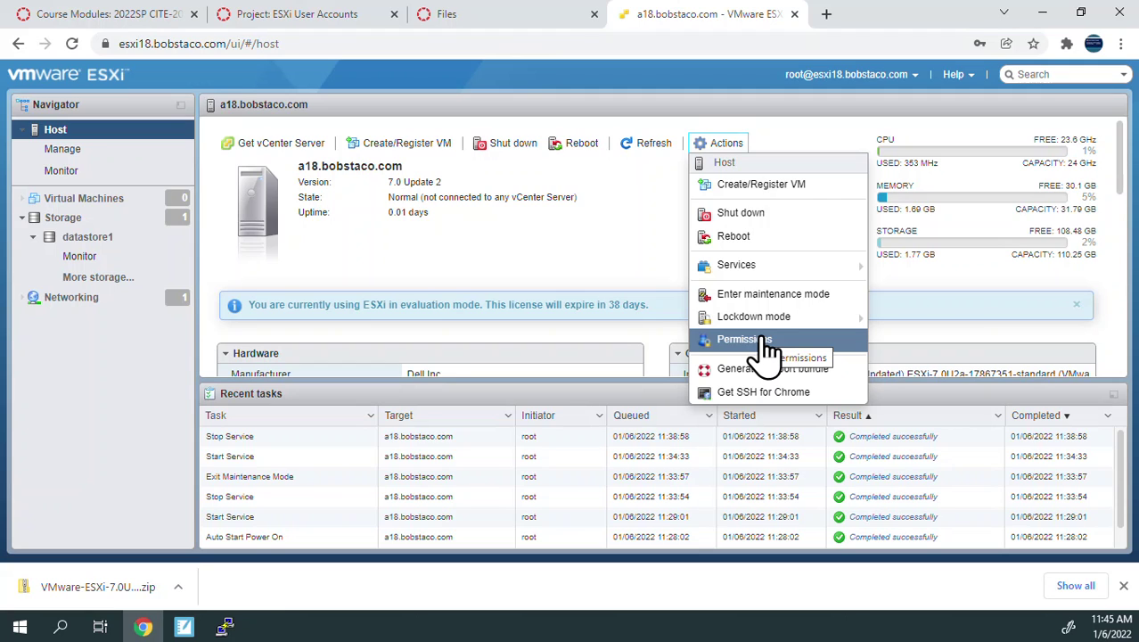
left_click(53, 130)
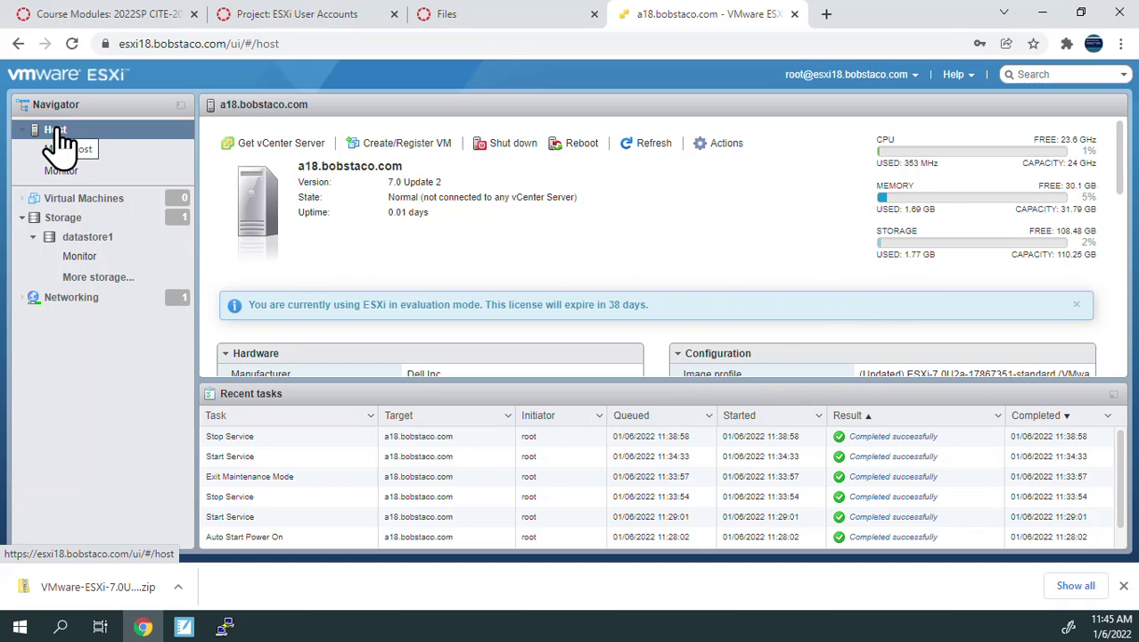
left_click(723, 146)
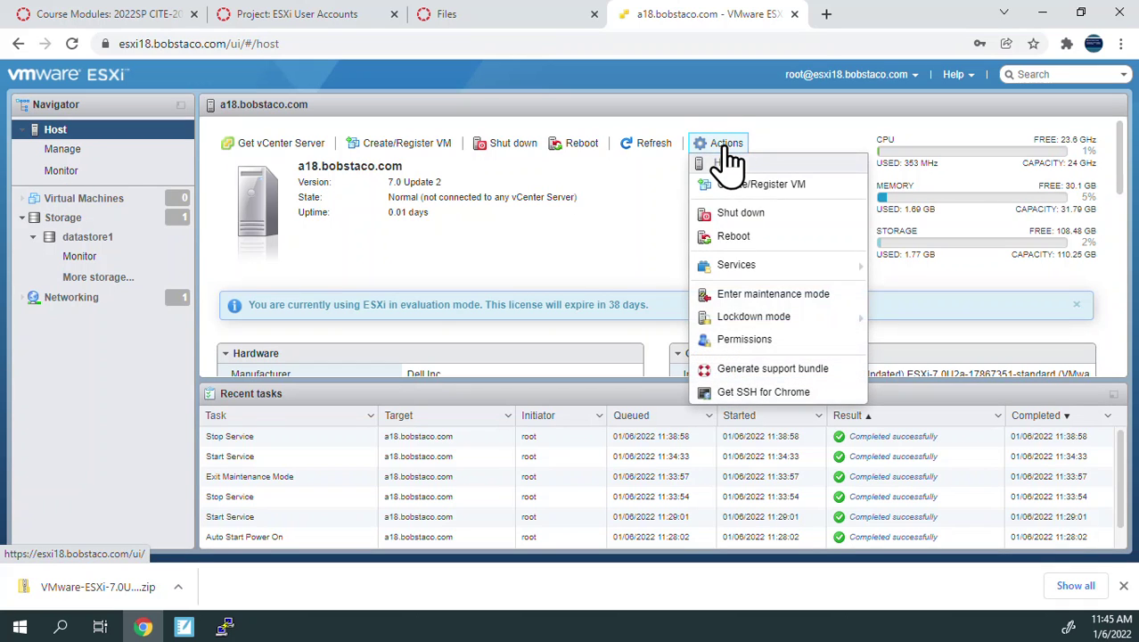
left_click(758, 340)
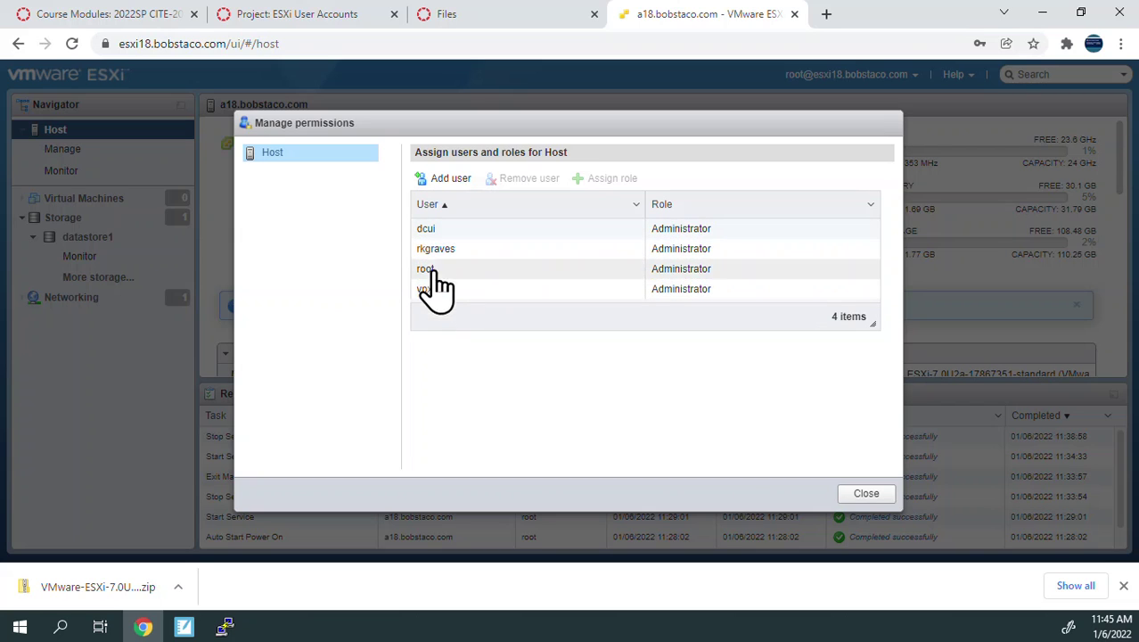
Add bogusbob to the host permissions with the Administrator role, check the assigned users, and close the permissions dialog
left_click(451, 180)
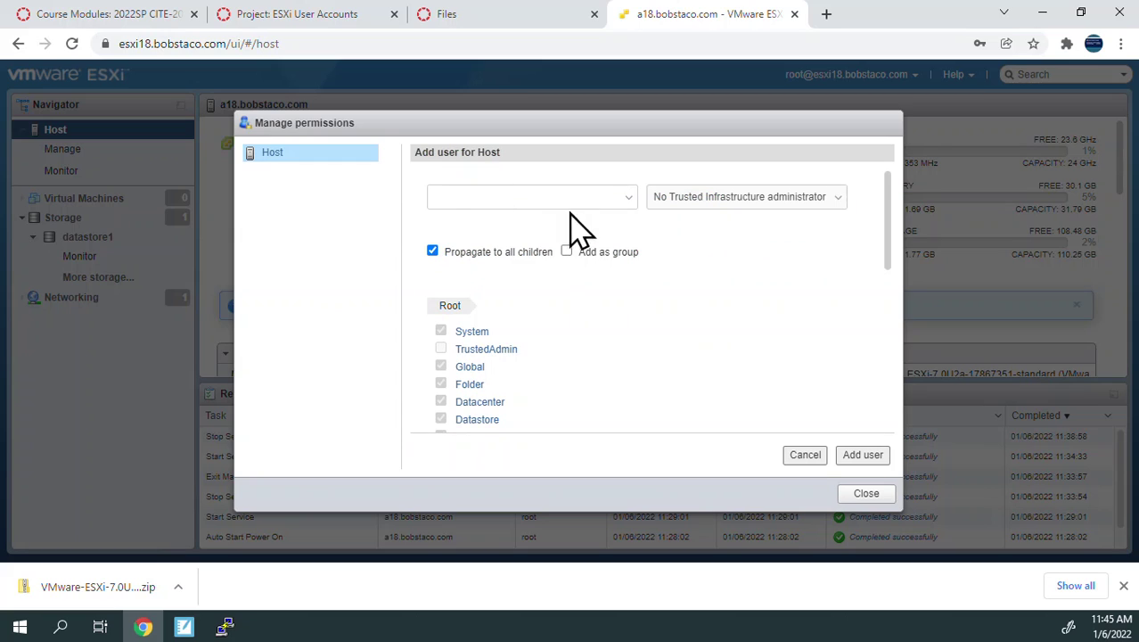
left_click(632, 200)
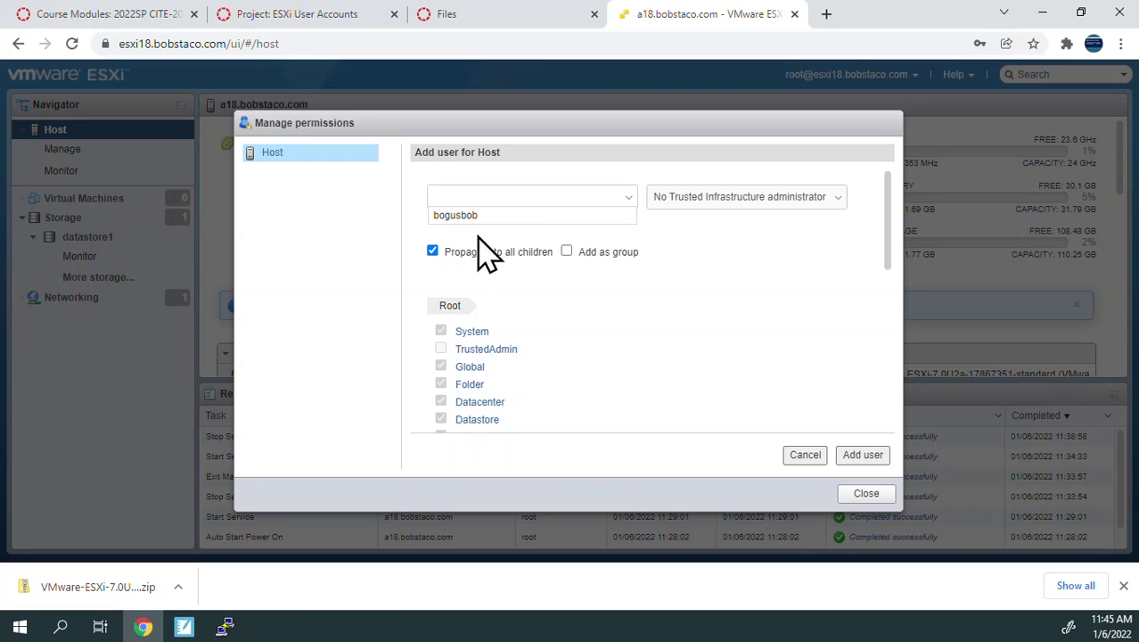
left_click(451, 216)
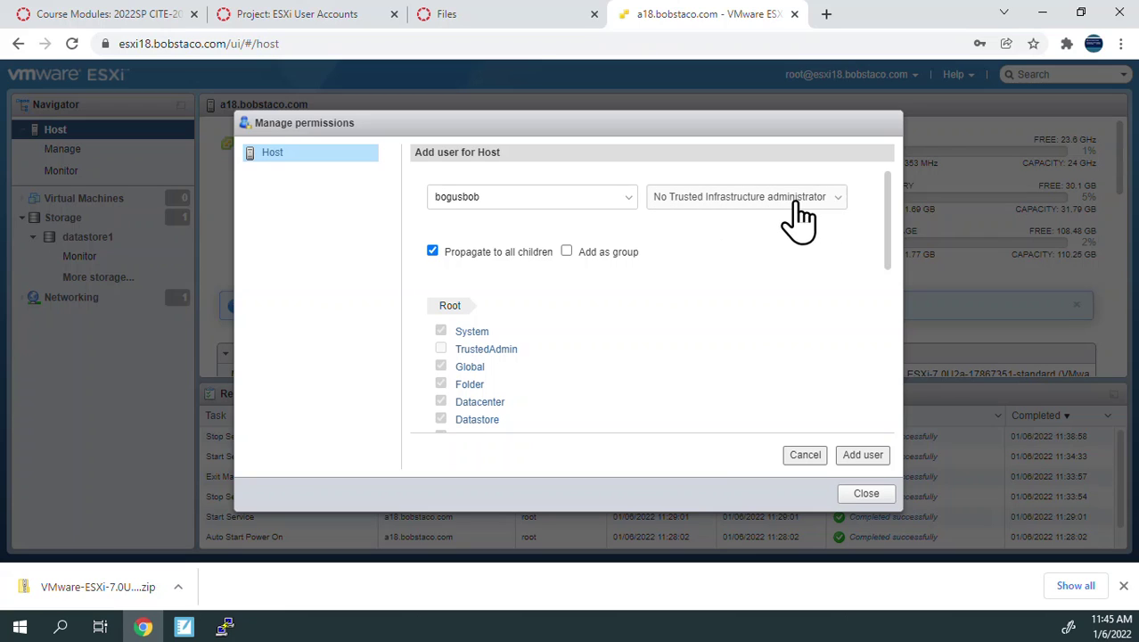
left_click(844, 202)
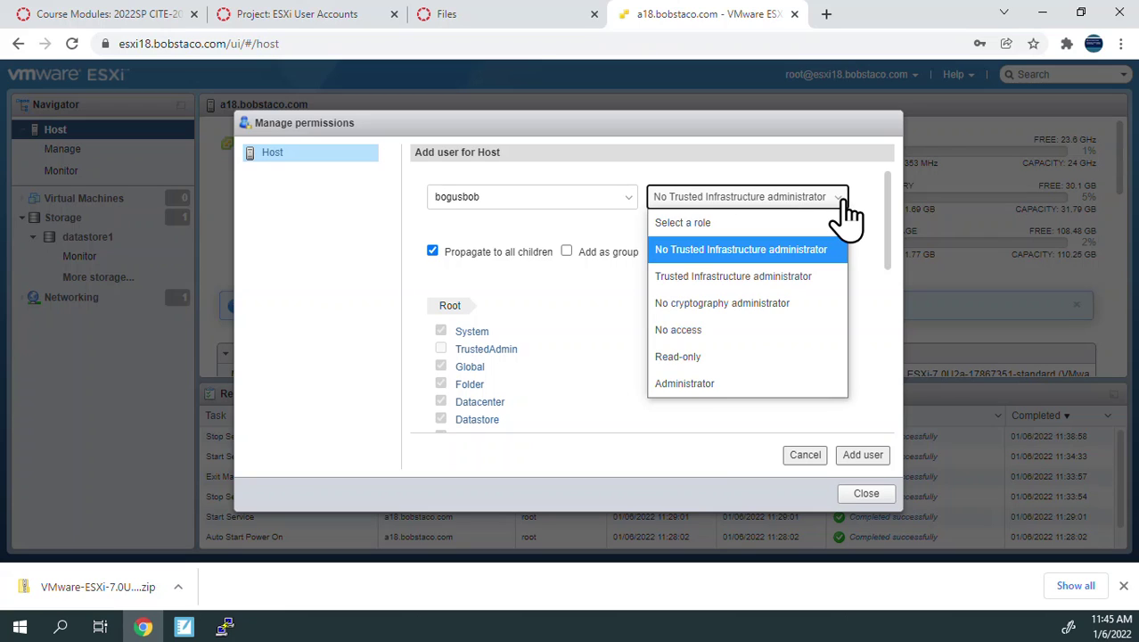
left_click(753, 401)
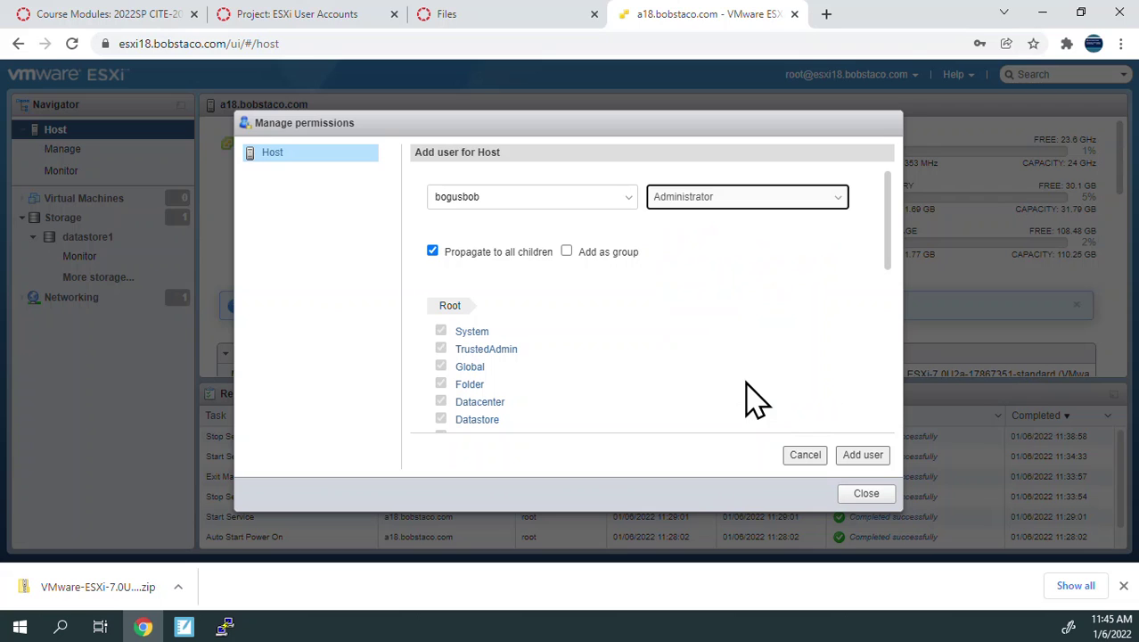
left_click(860, 456)
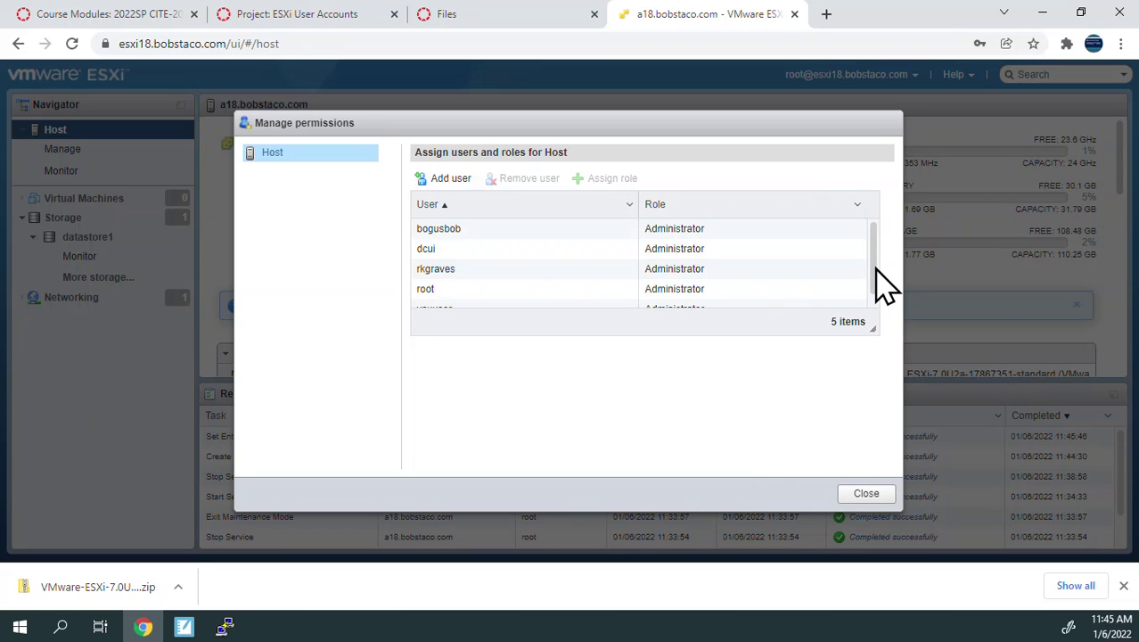
scroll(876, 268, "down", 1)
scroll(874, 269, "up", 1)
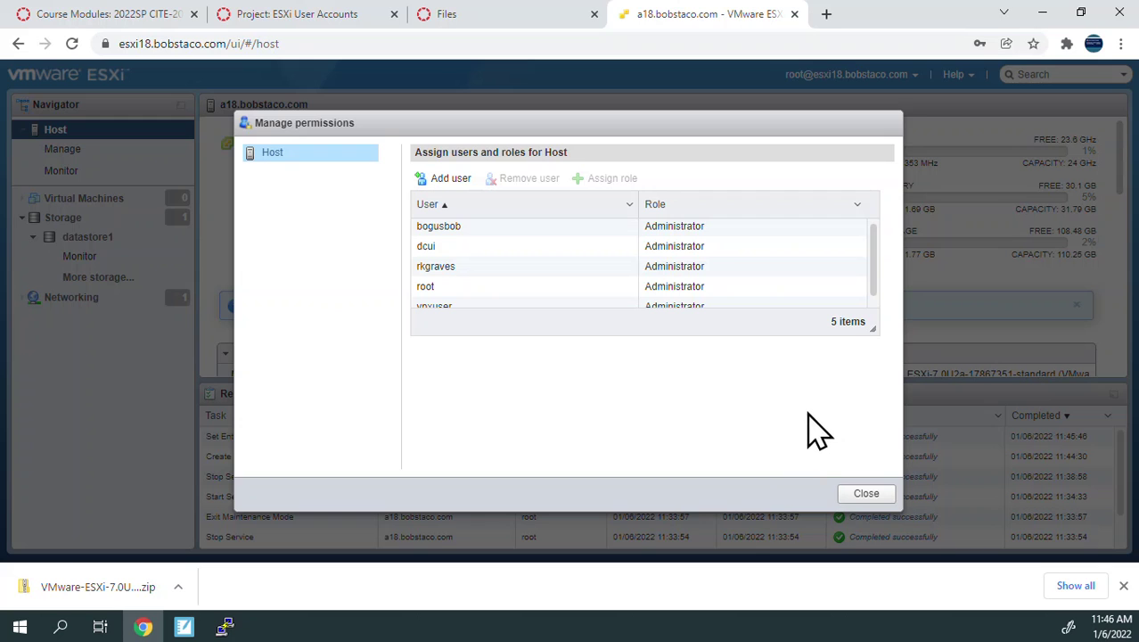
left_click(866, 494)
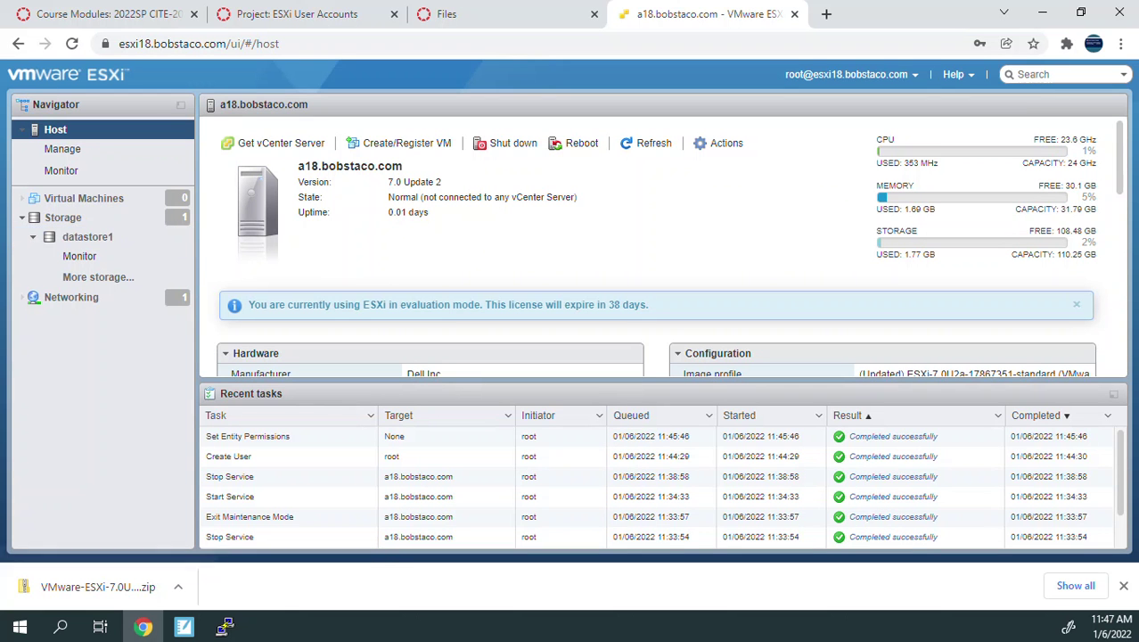